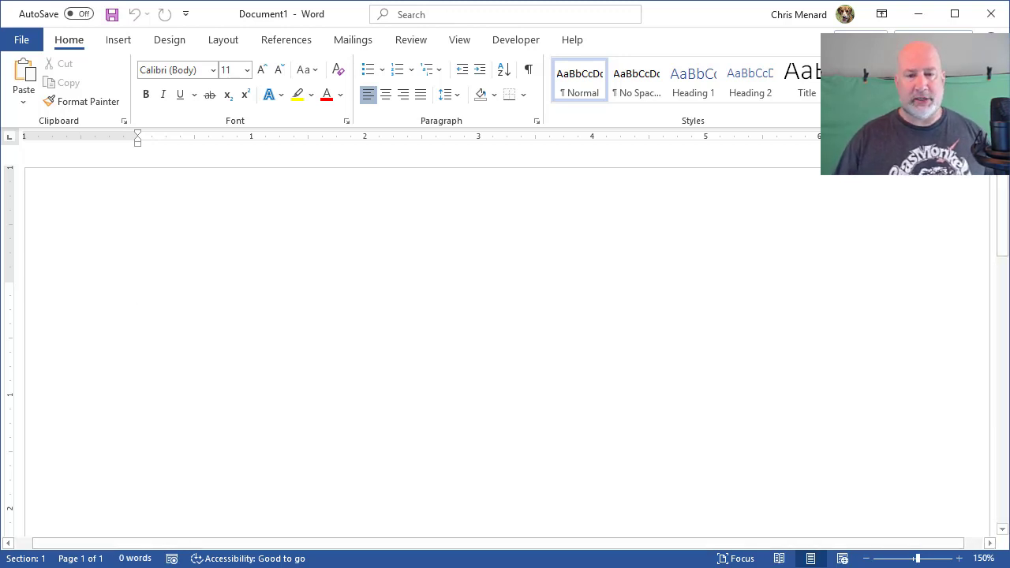
key(alt+Tab)
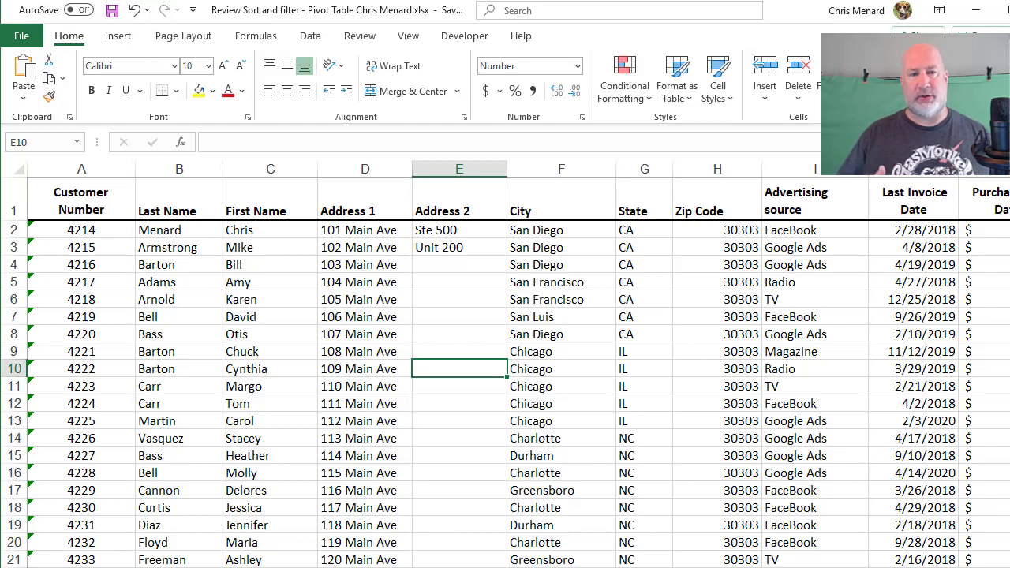
mouse_move(109, 143)
mouse_down()
mouse_move(119, 225)
mouse_move(769, 158)
mouse_move(104, 145)
mouse_up()
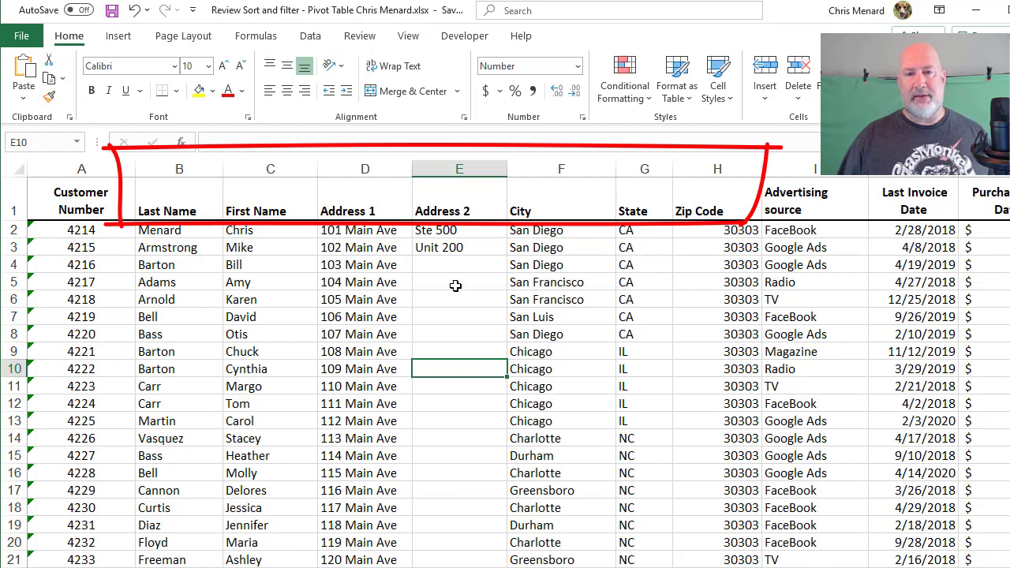
key(Escape)
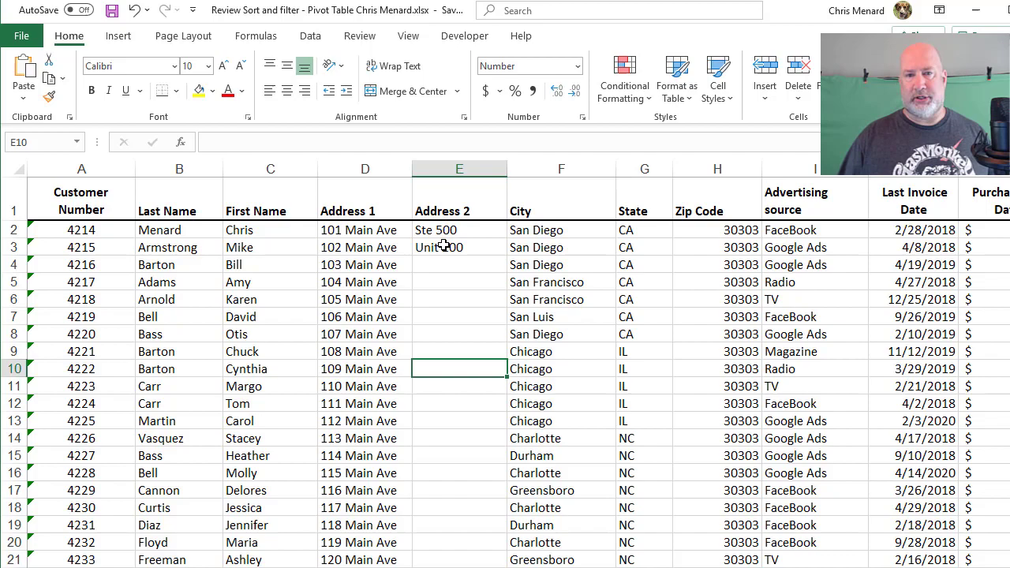
scroll(443, 247, down, 10)
scroll(444, 247, down, 5)
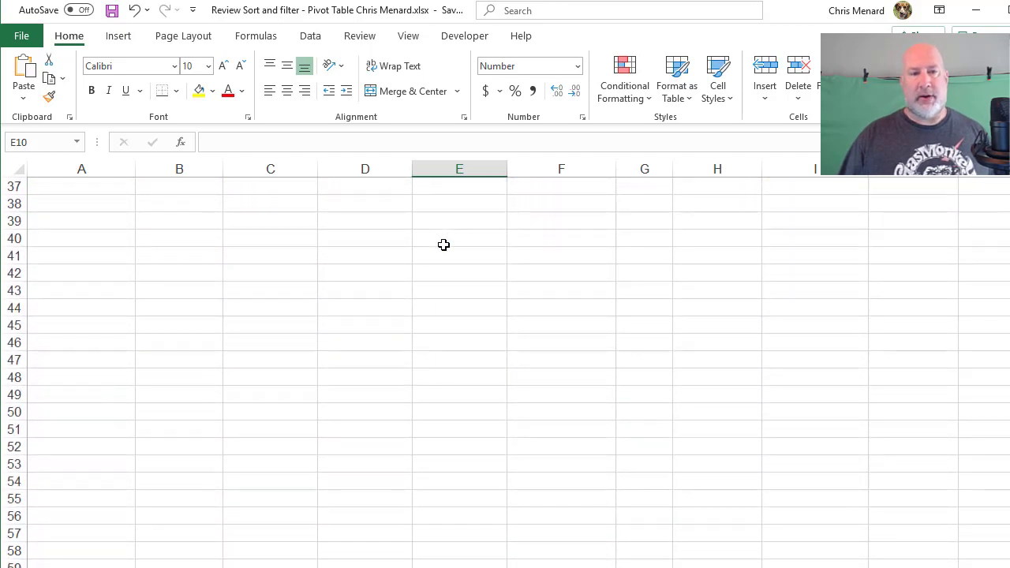
scroll(444, 247, up, 6)
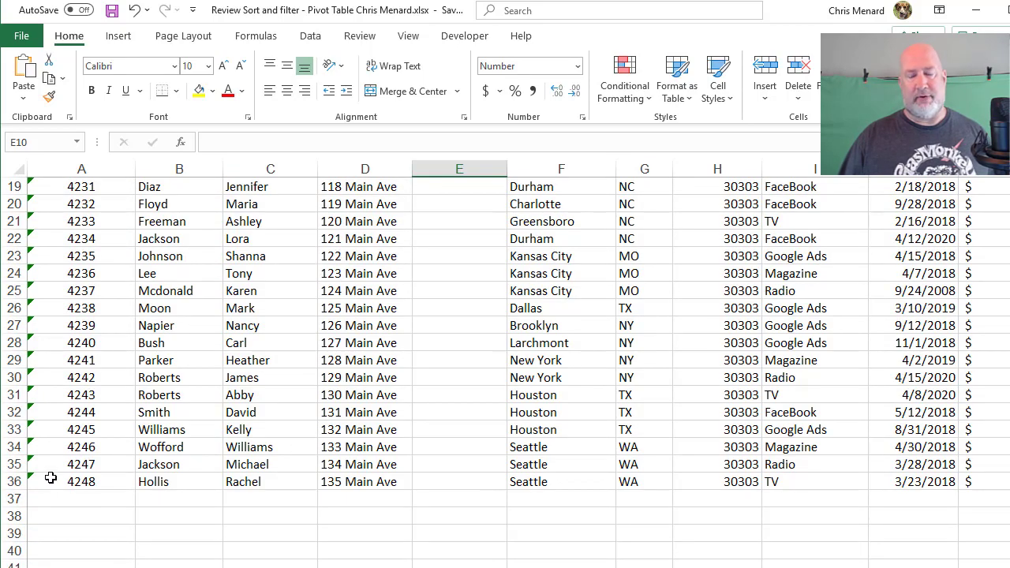
scroll(284, 416, up, 6)
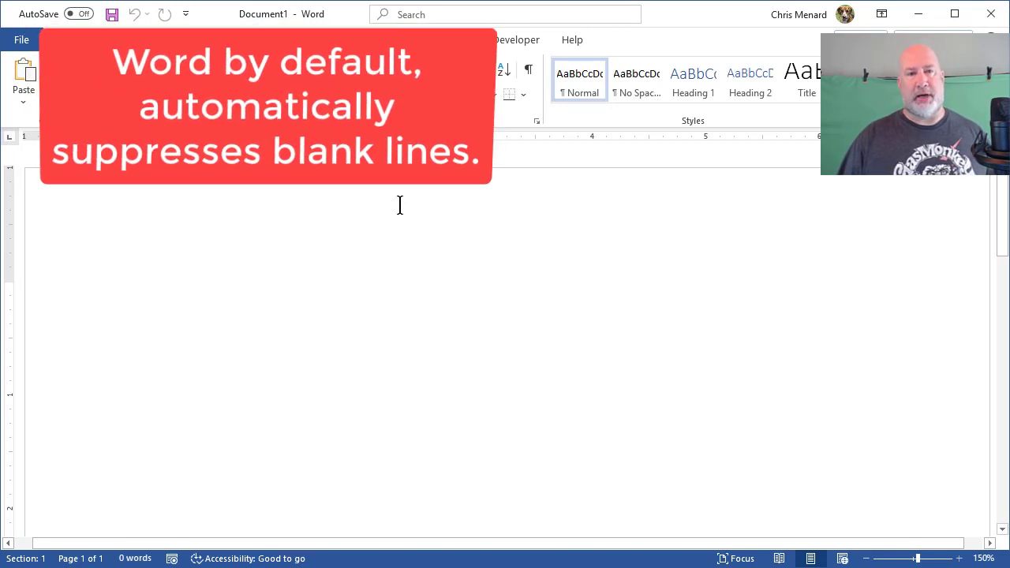
Bring up the Start Mail Merge list of document types from the Mailings ribbon.
click(353, 39)
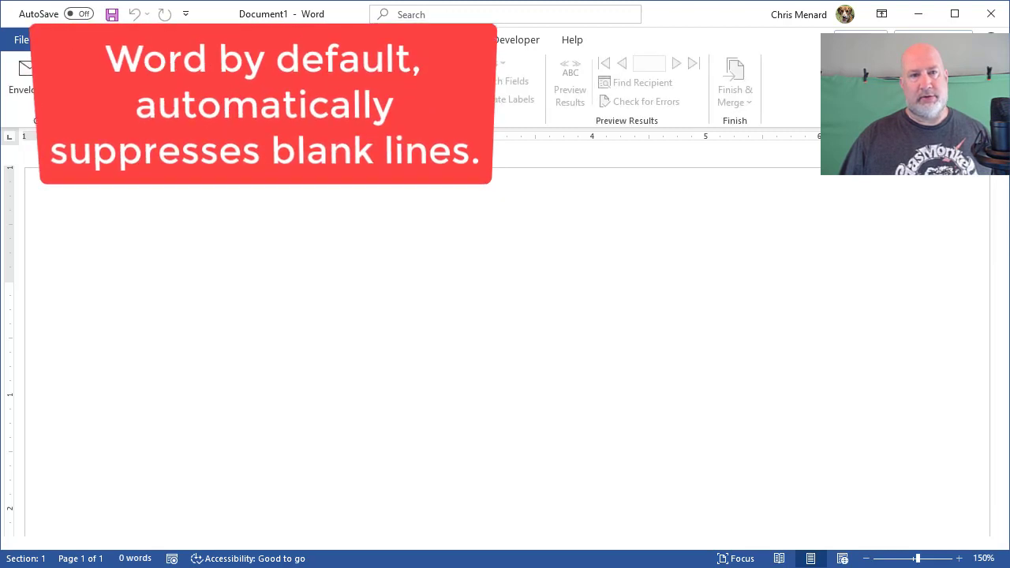
click(119, 94)
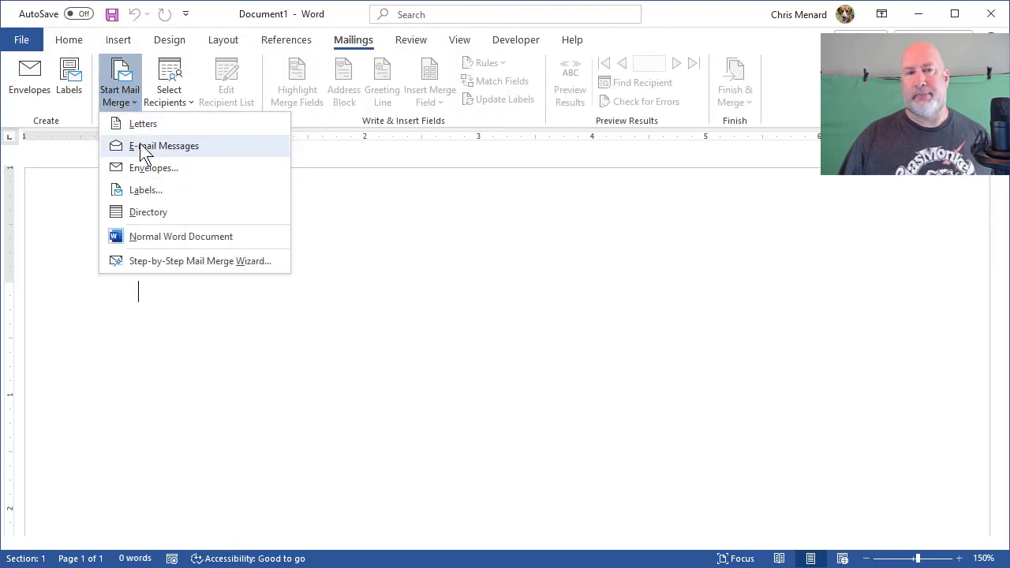
Make the document a Letters merge and choose an existing list as the recipient source.
click(144, 126)
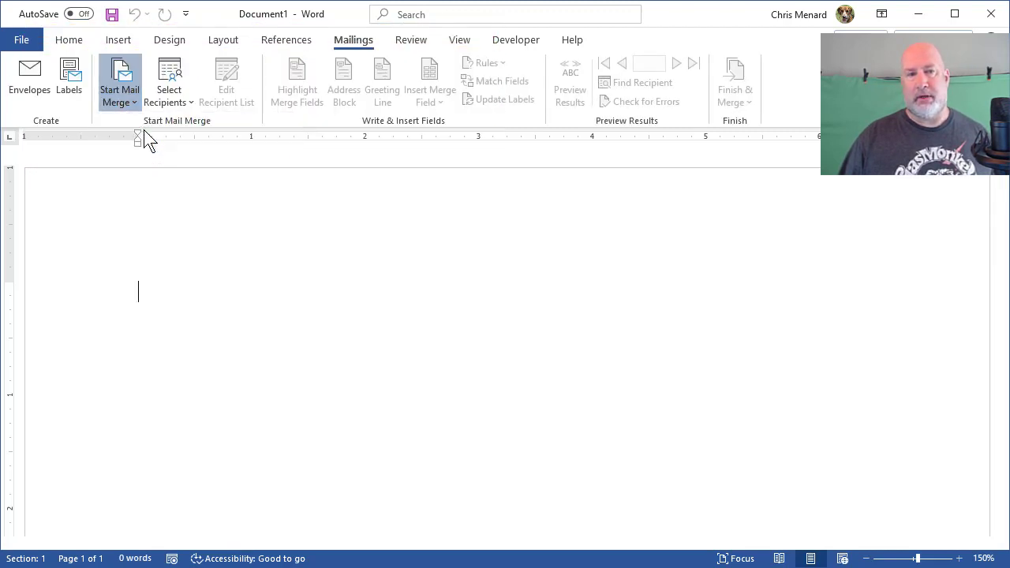
click(169, 95)
click(215, 146)
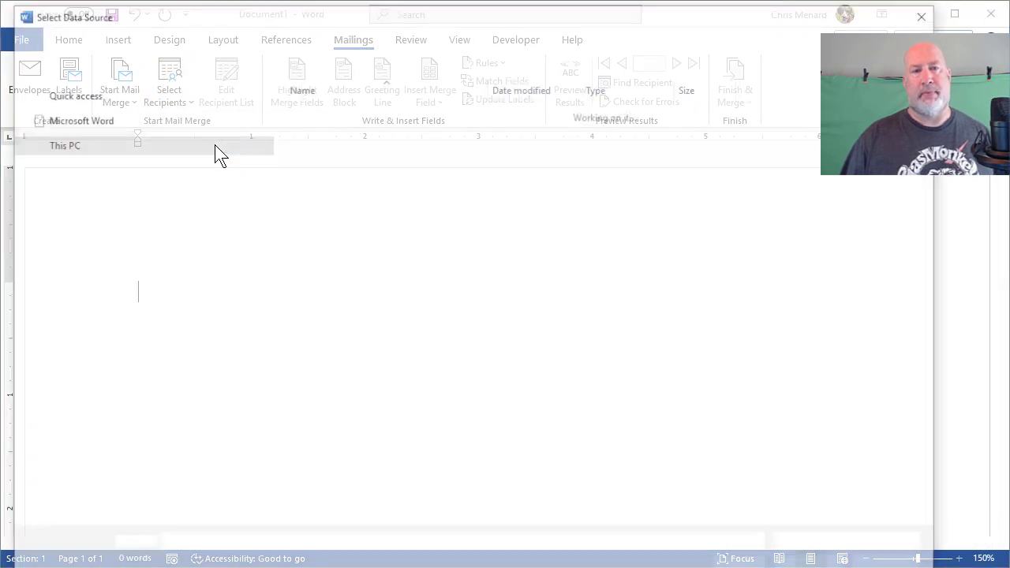
scroll(93, 189, up, 3)
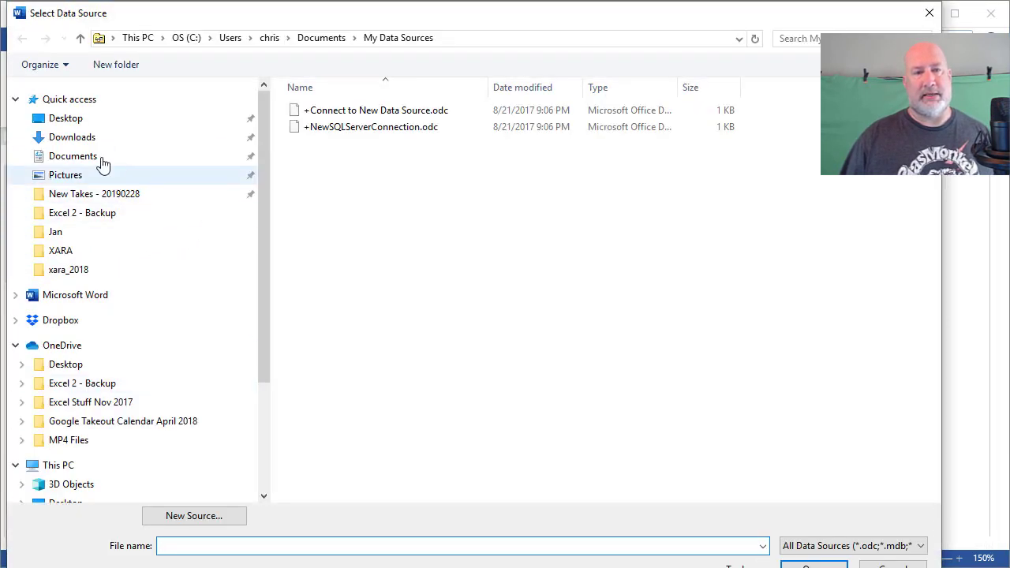
Connect the customer workbook from the Desktop, using its Analysis$ sheet as recipients.
click(66, 118)
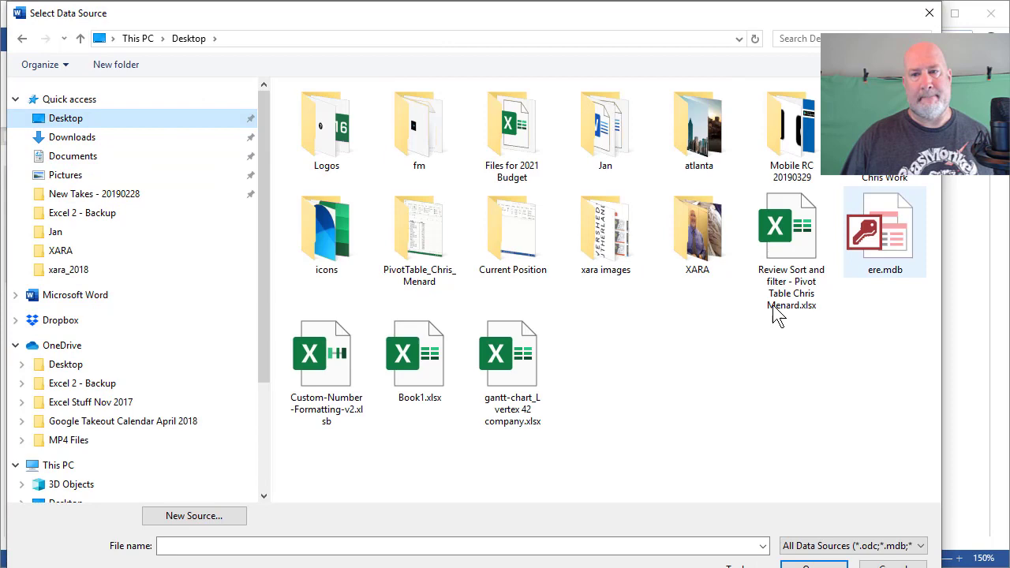
double_click(785, 237)
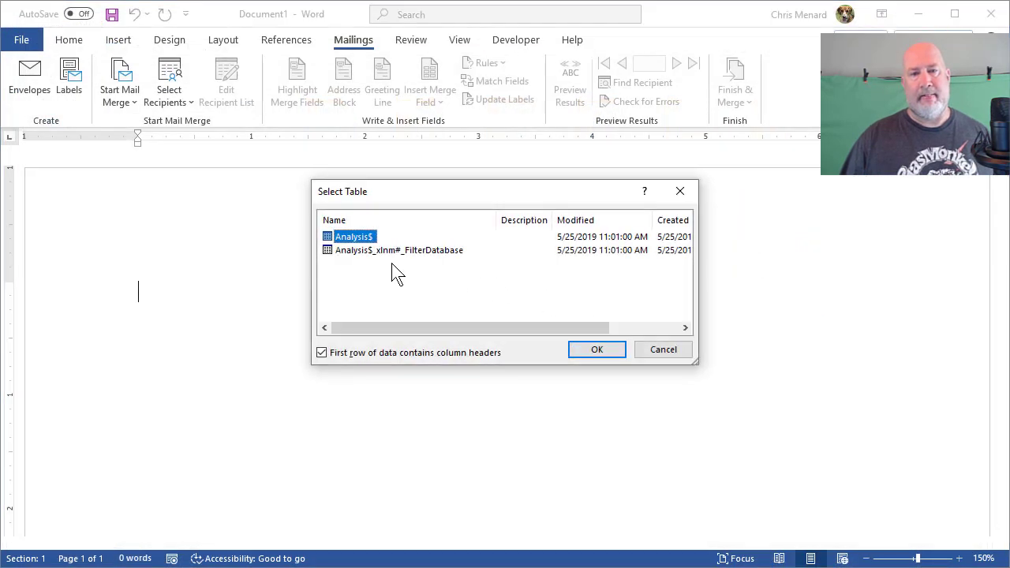
click(597, 350)
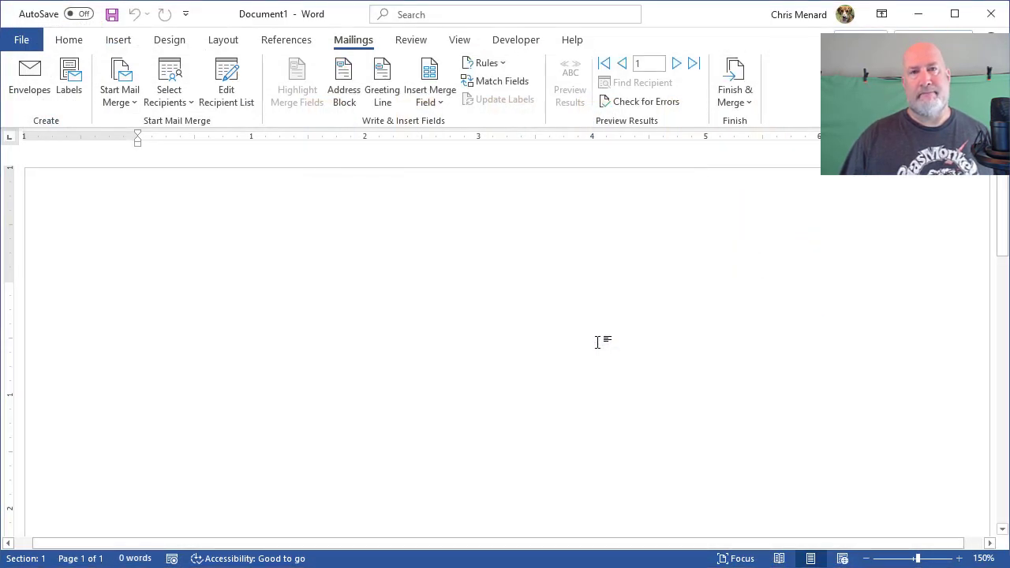
click(225, 83)
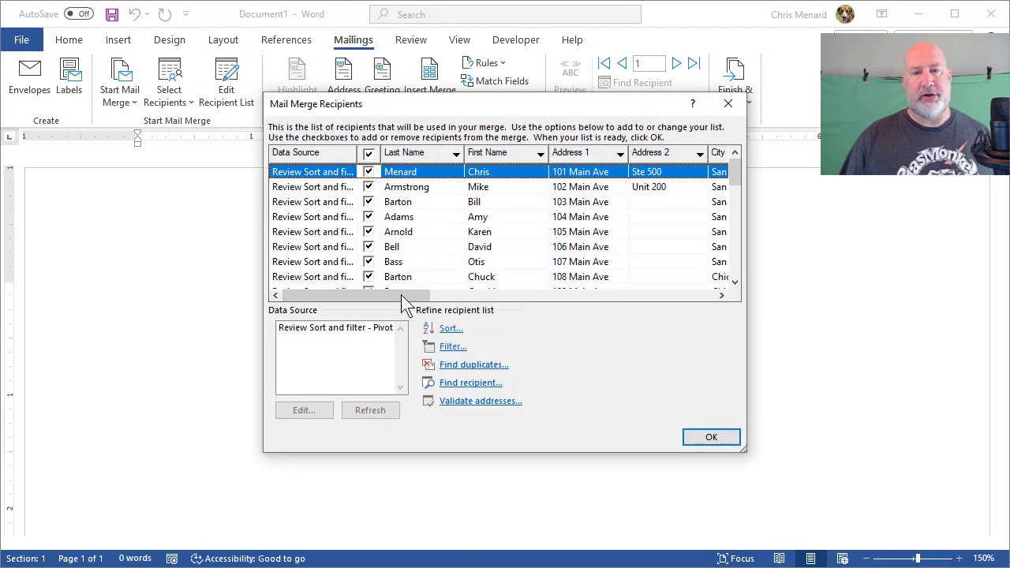
drag(418, 295, 482, 298)
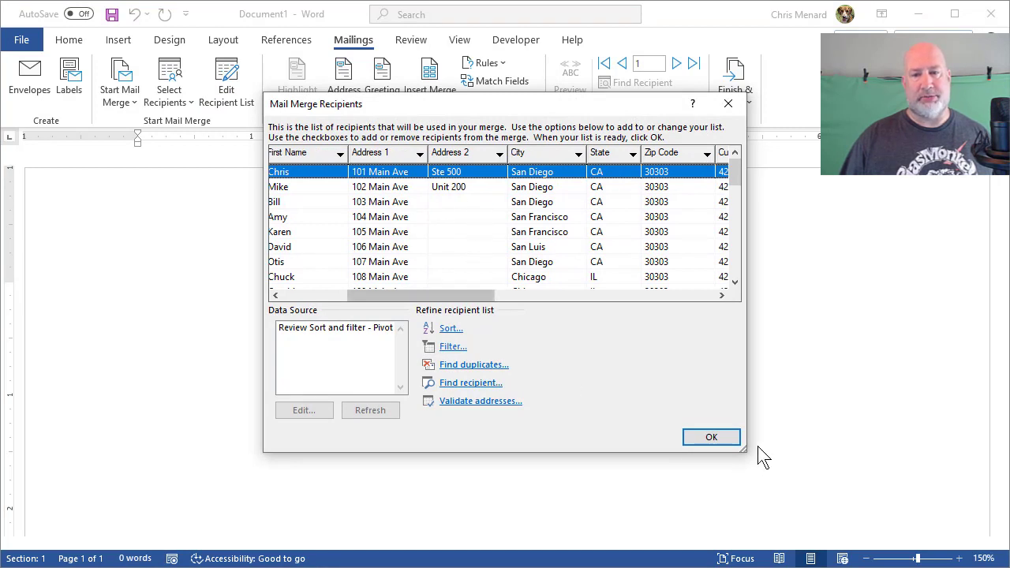
click(711, 438)
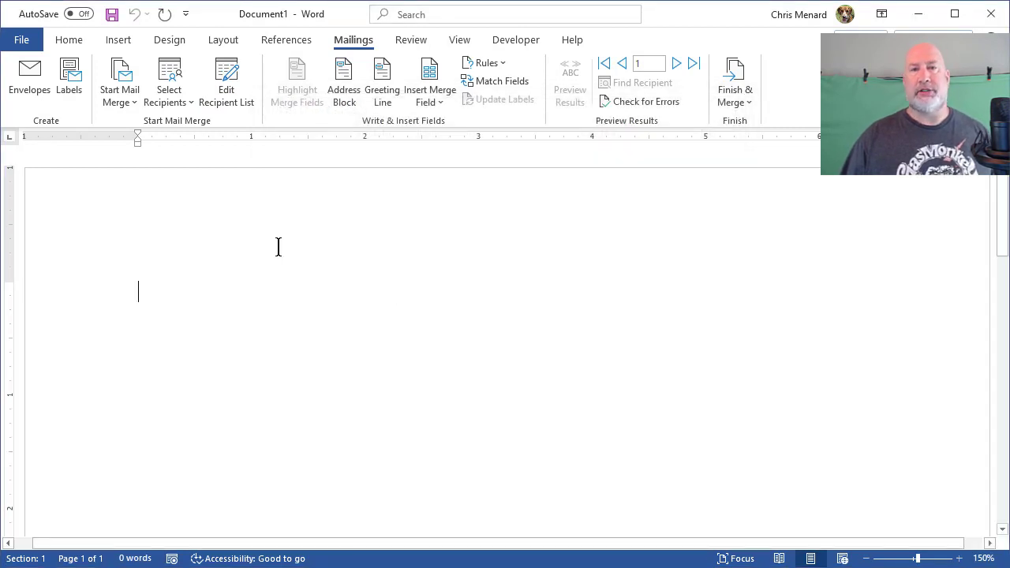
Insert the default Address Block field into the letter.
click(351, 111)
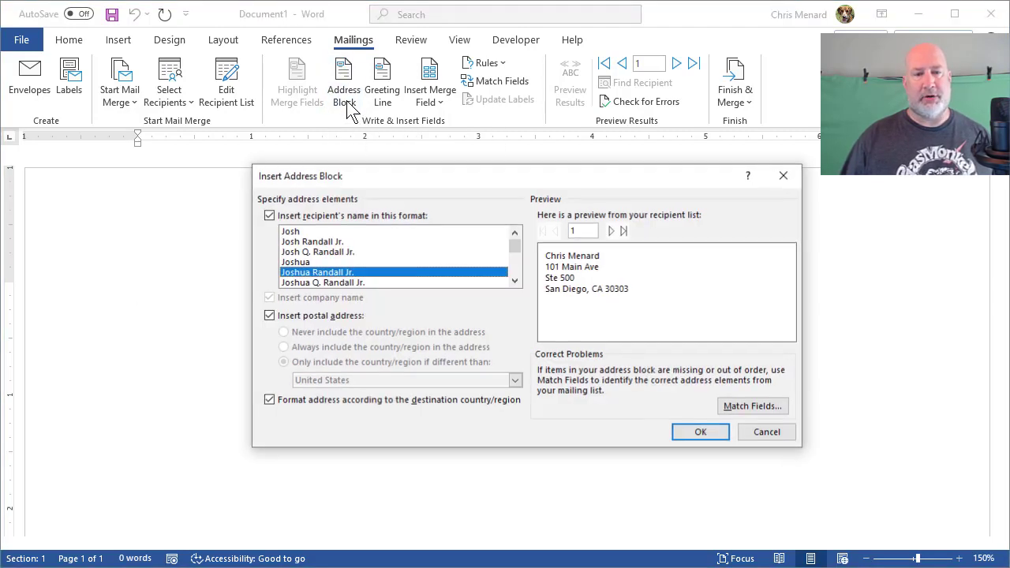
click(701, 432)
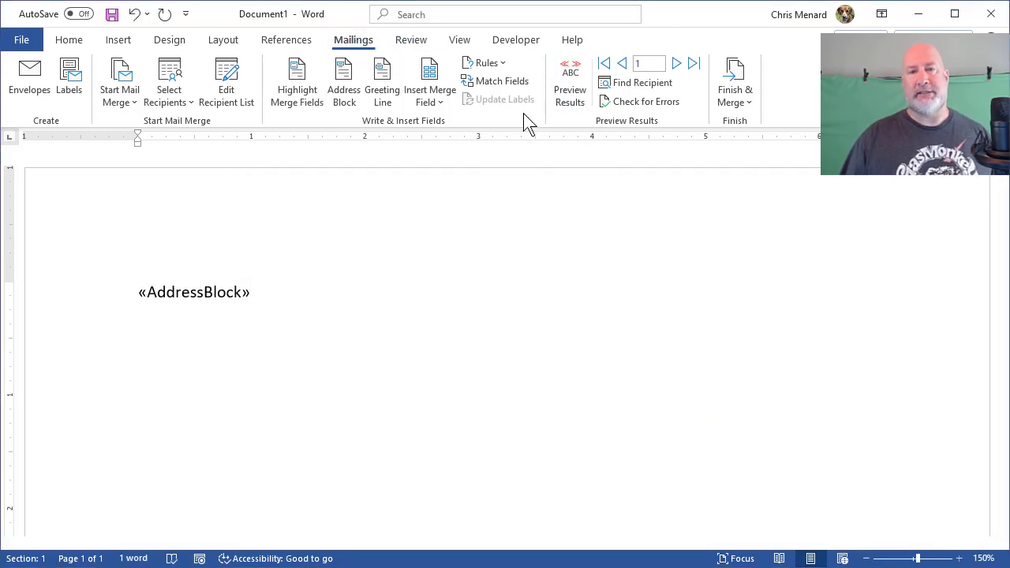
Preview merged addresses and step forward through records 2, 3 and 4, then back one.
click(567, 101)
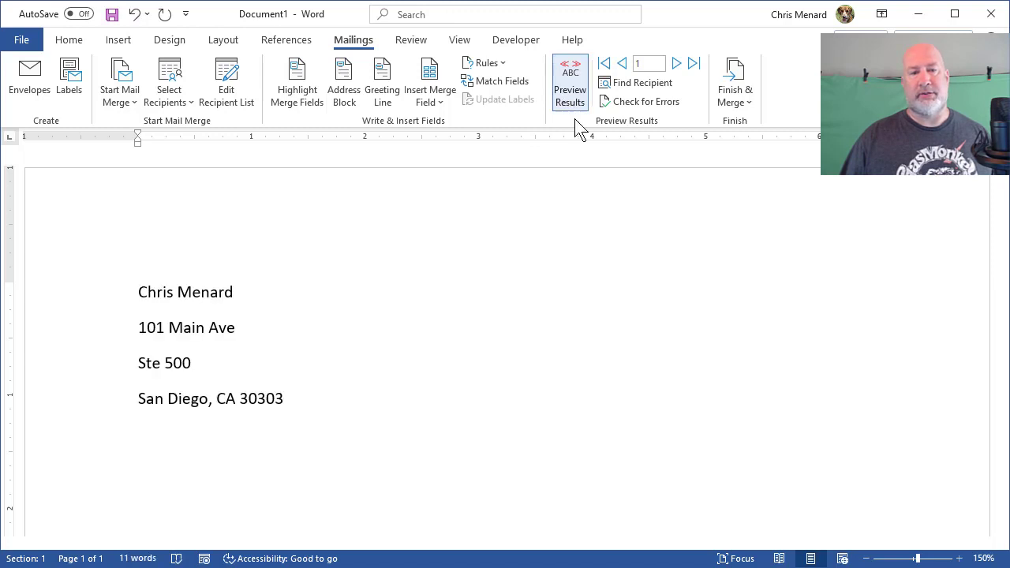
click(677, 63)
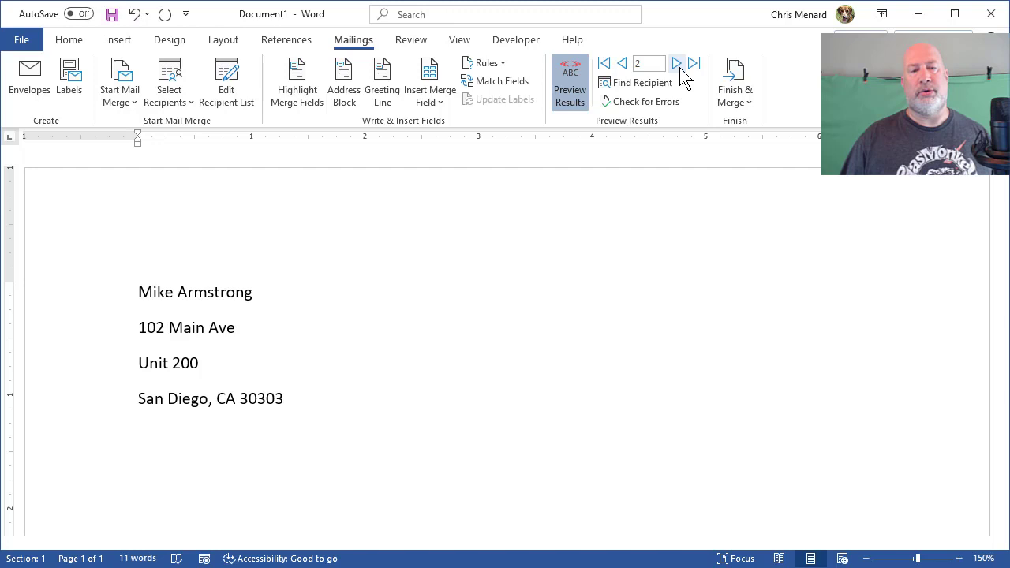
click(678, 63)
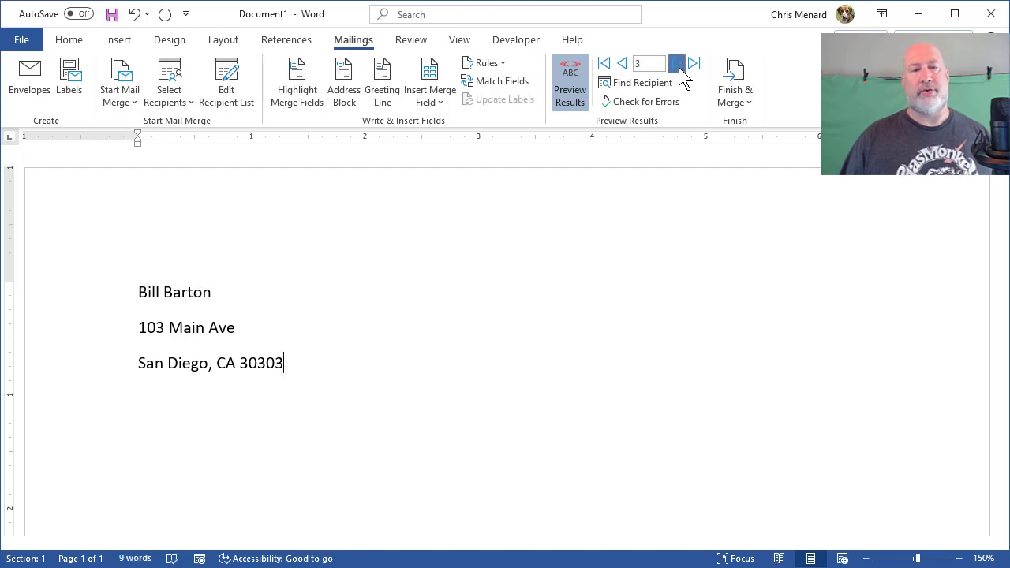
click(676, 63)
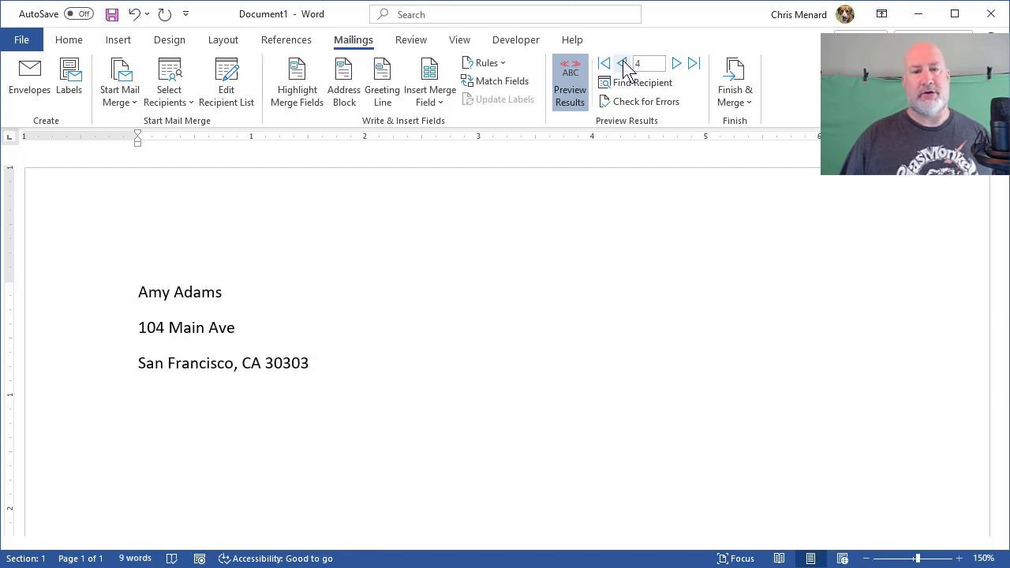
click(622, 64)
Step back to the first recipient, forward again, then turn the preview off.
click(622, 63)
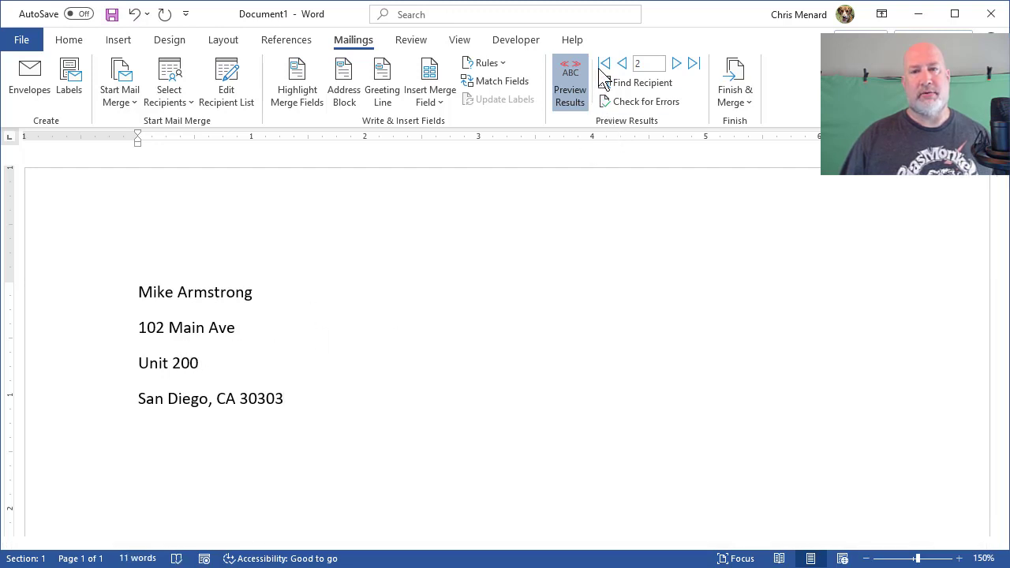
click(622, 64)
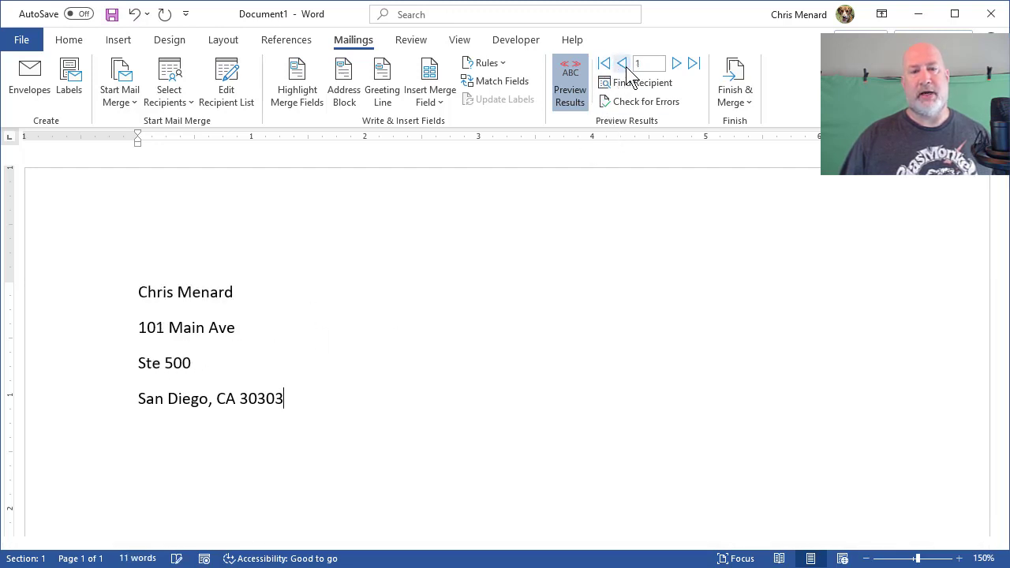
click(676, 63)
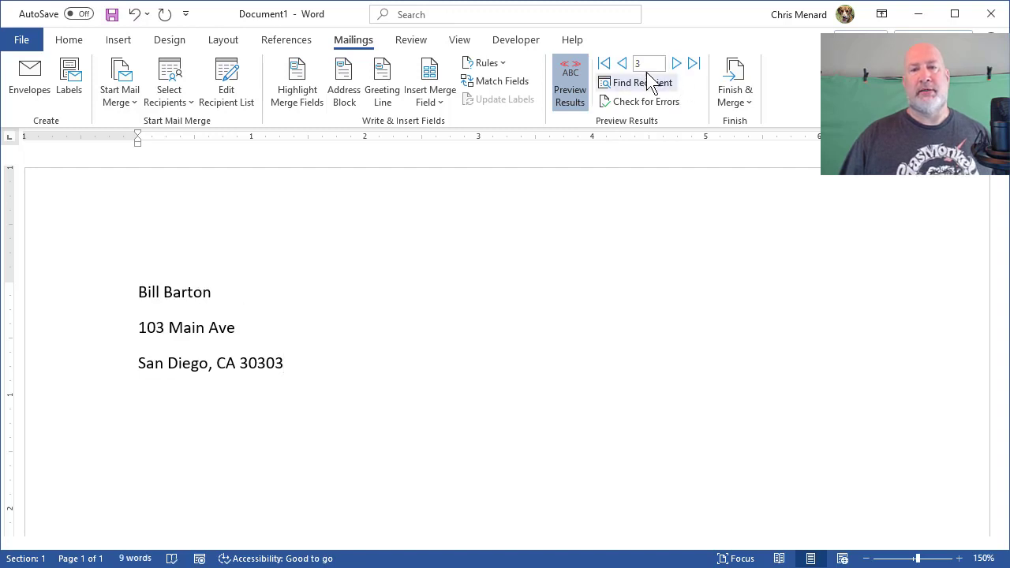
click(570, 81)
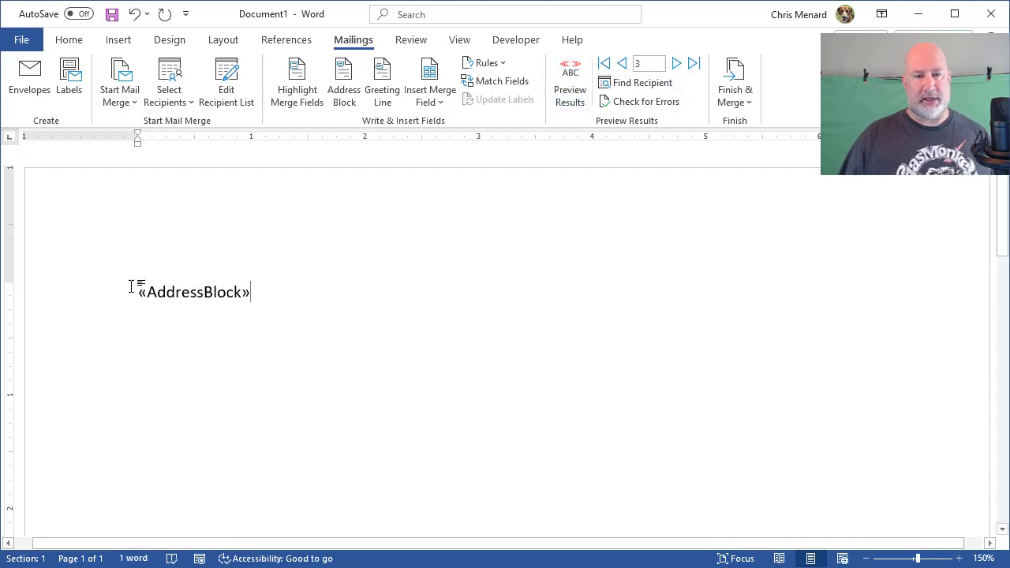
Delete the AddressBlock line so the letter is blank again.
click(47, 292)
key(Delete)
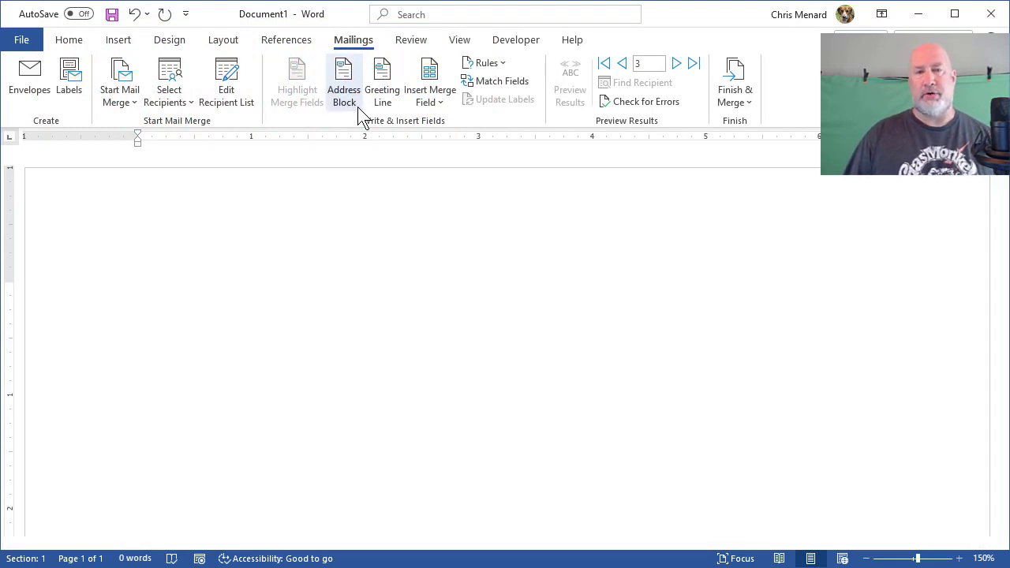
Insert First_Name, a space and Last_Name on one line, then start a new paragraph.
click(438, 101)
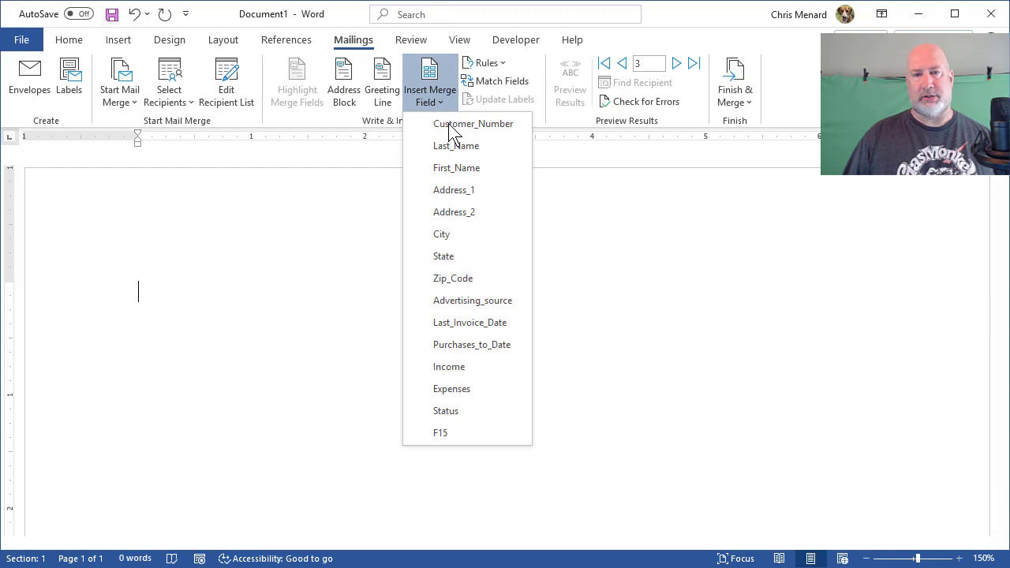
click(463, 175)
key(space)
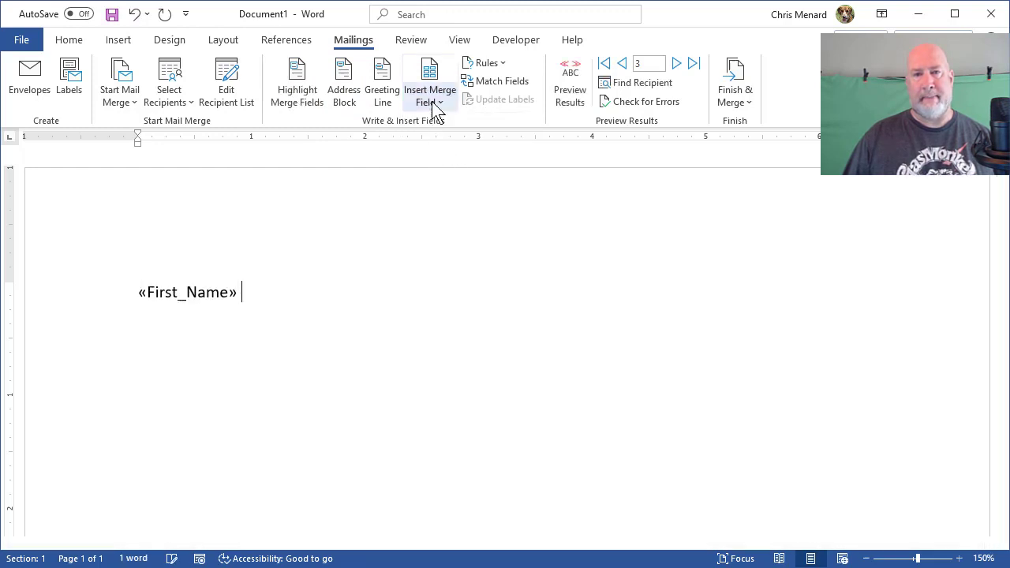
click(438, 100)
click(451, 142)
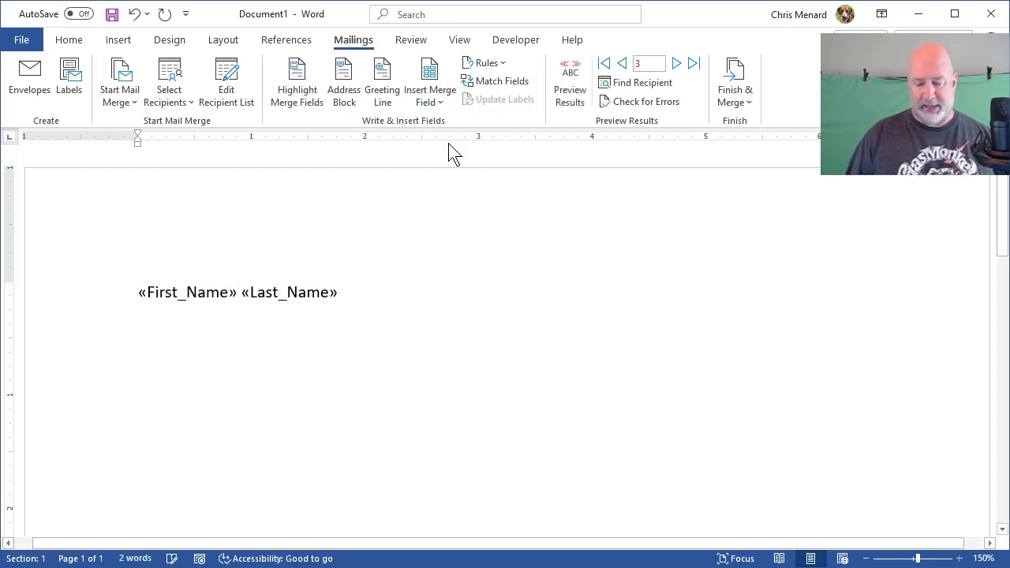
key(Return)
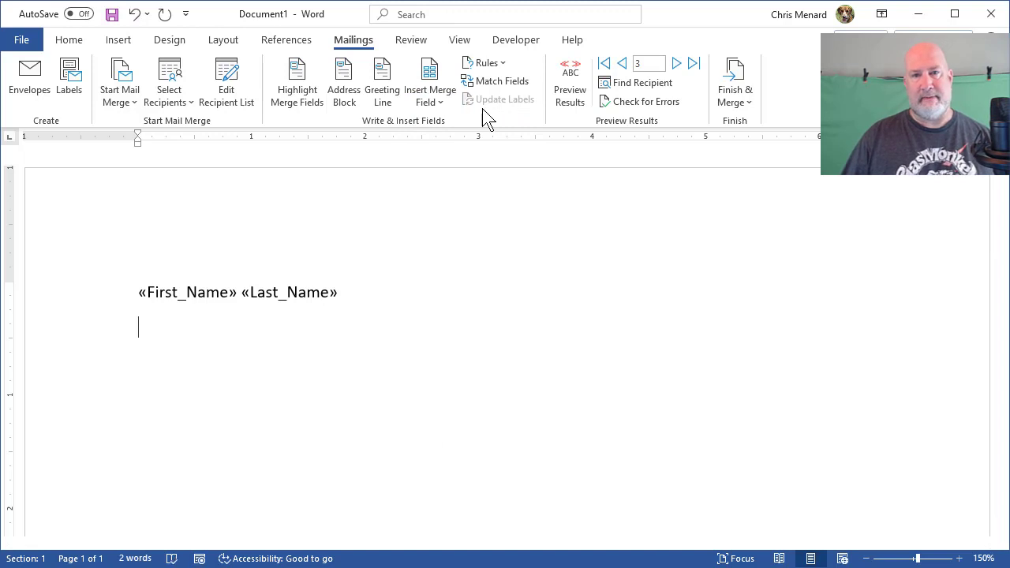
click(446, 105)
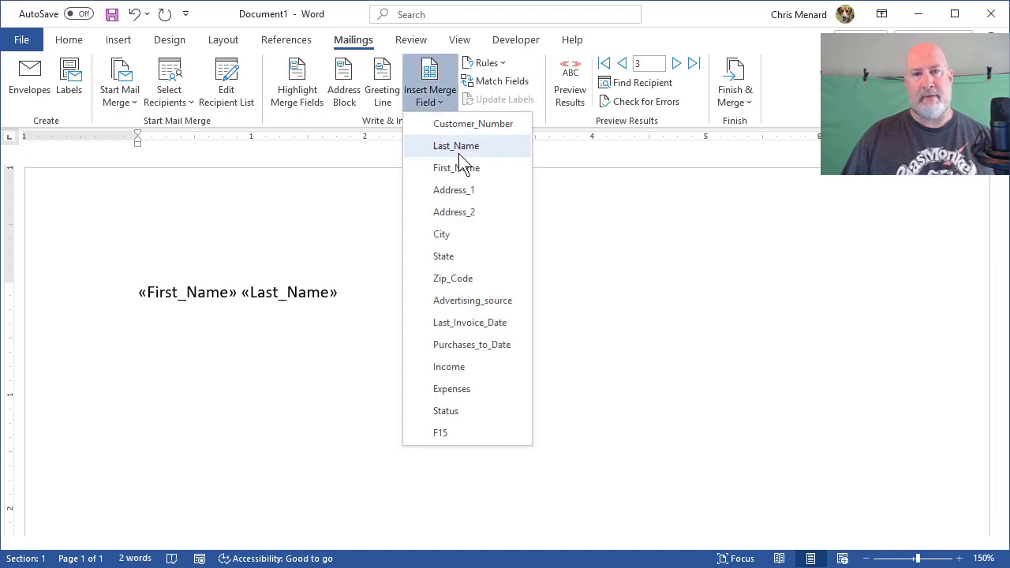
Add Address_1, a Shift+Enter line break, then Address_2 and a new paragraph.
click(471, 196)
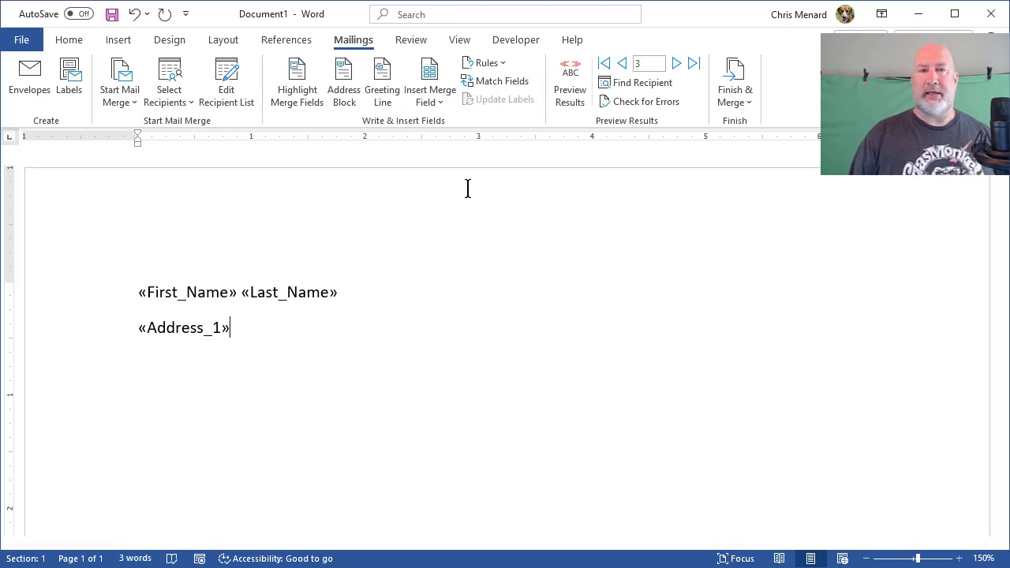
key(shift+Return)
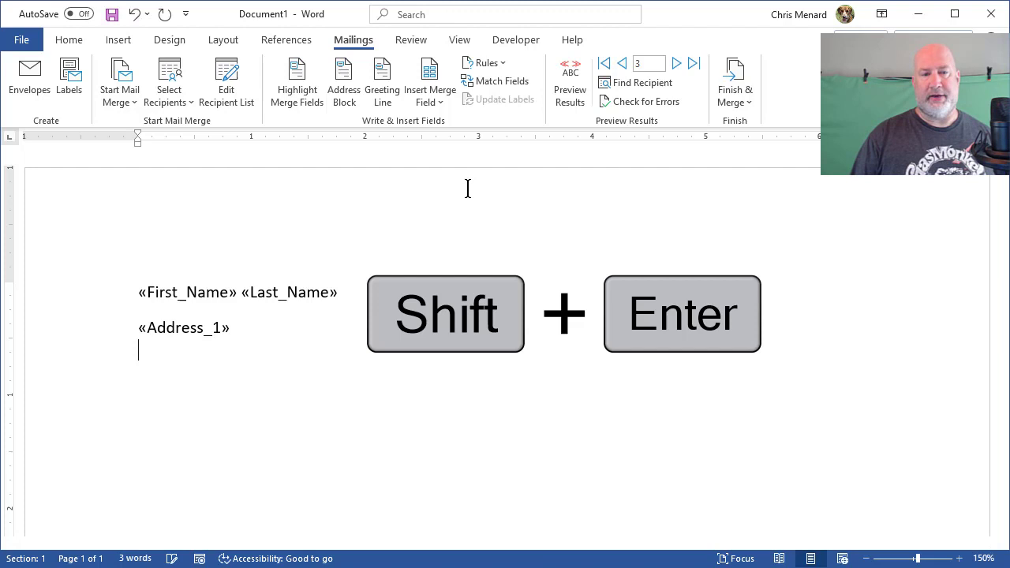
click(432, 106)
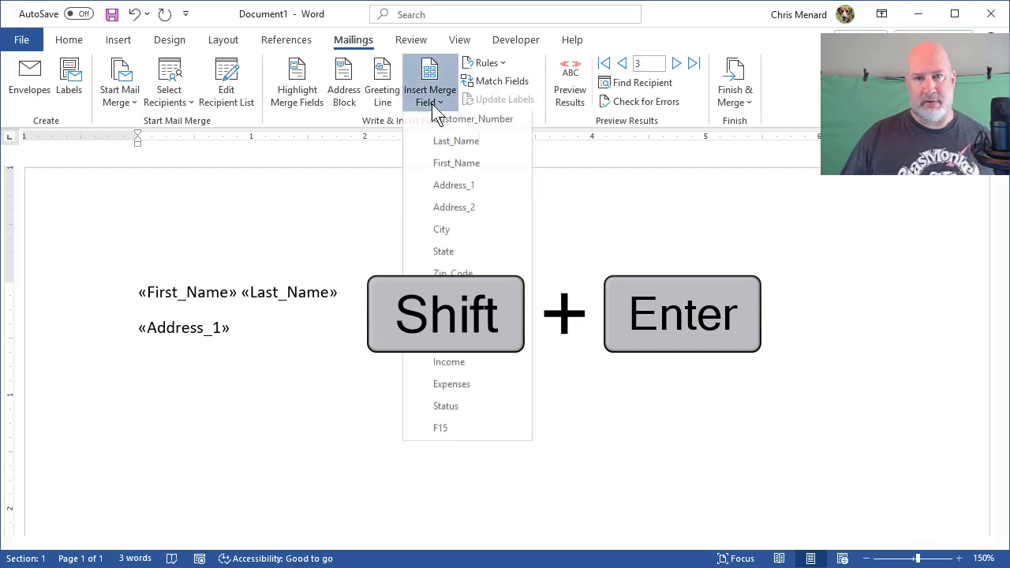
click(454, 206)
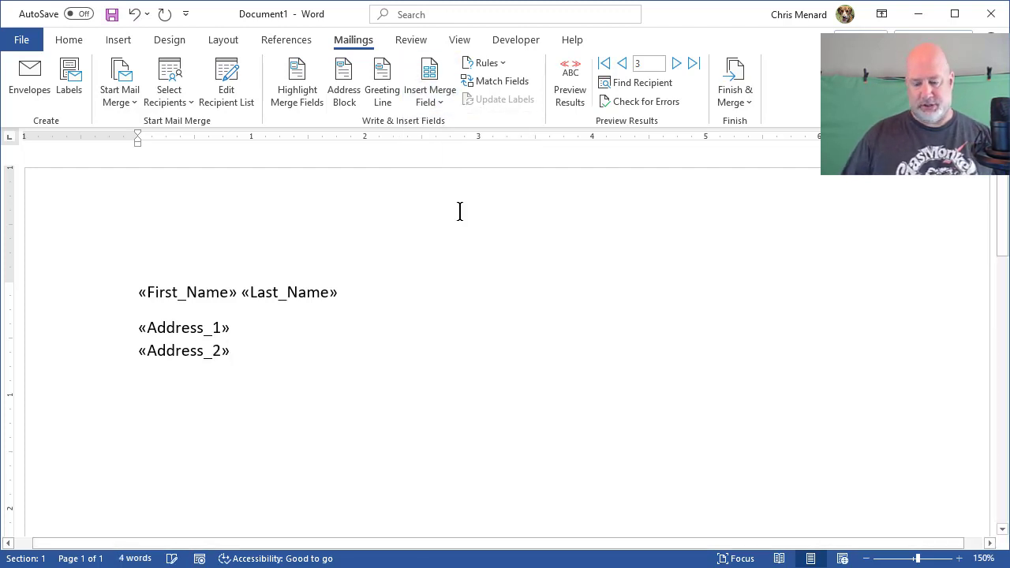
key(Return)
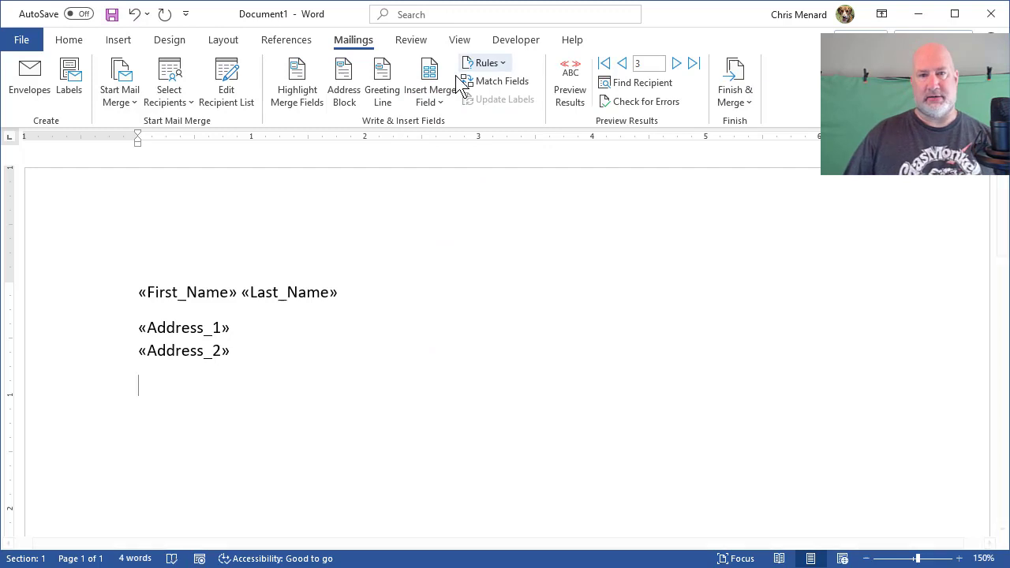
Insert the City, State and Zip_Code fields together on the next line.
click(444, 97)
click(469, 232)
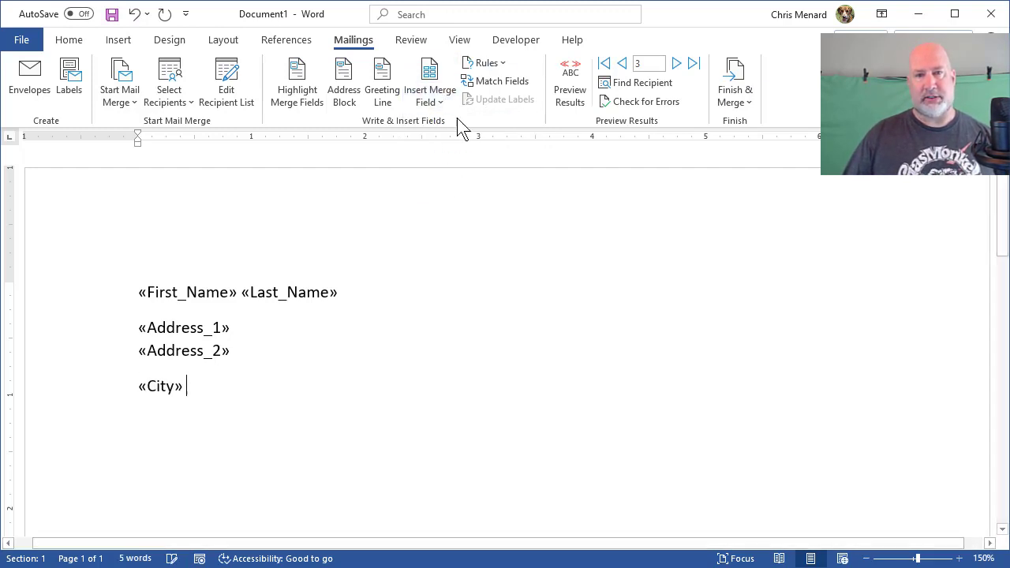
click(451, 100)
click(457, 250)
text(«State»)
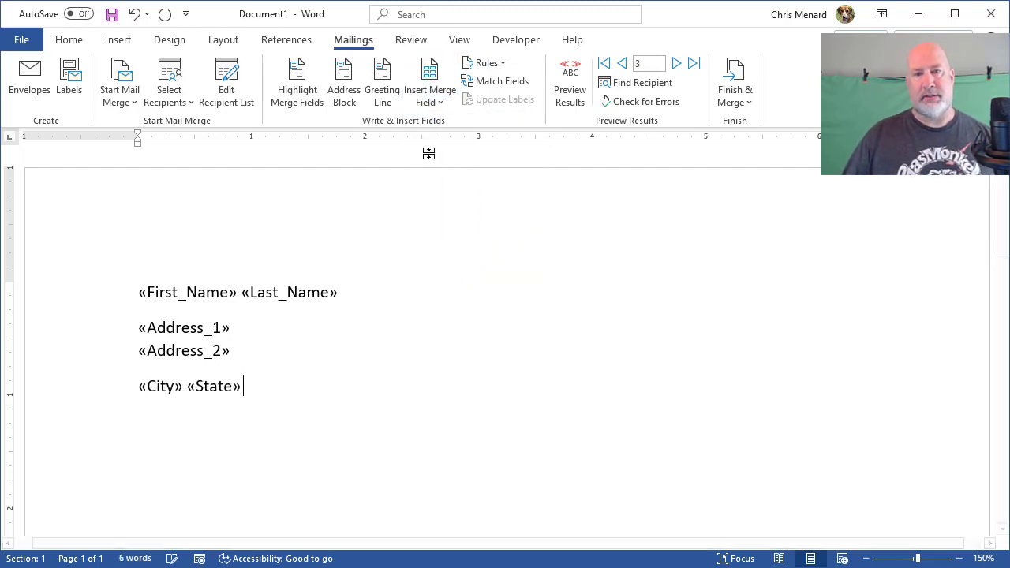
click(439, 105)
click(468, 282)
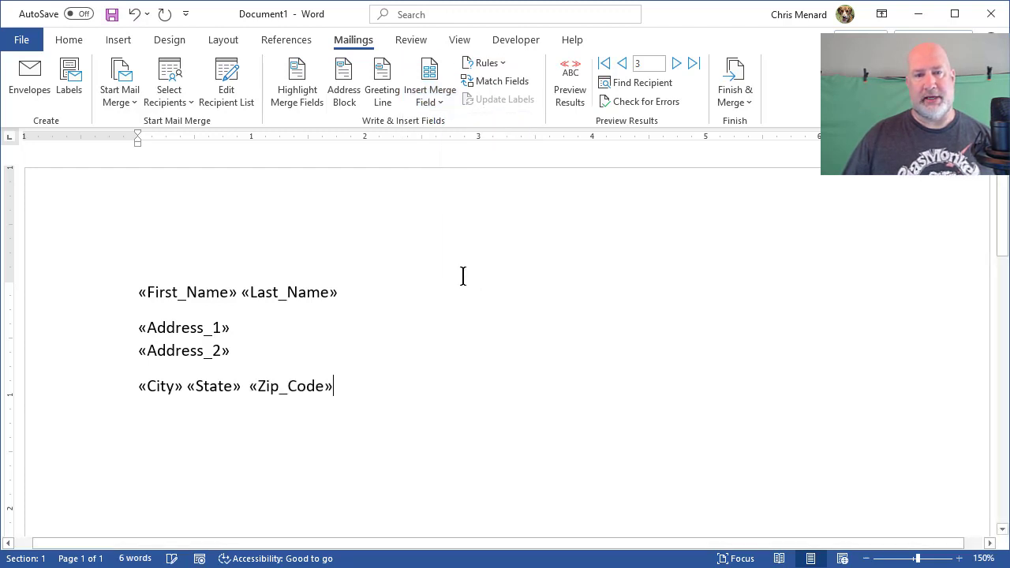
Preview the manual address with real data, stepping back to record 1 and forward.
click(570, 101)
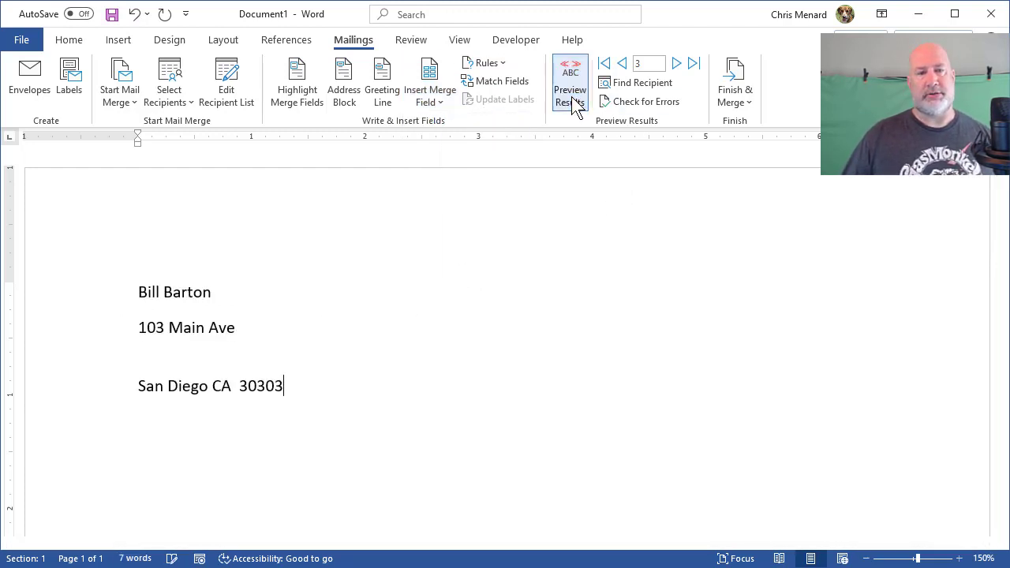
click(623, 63)
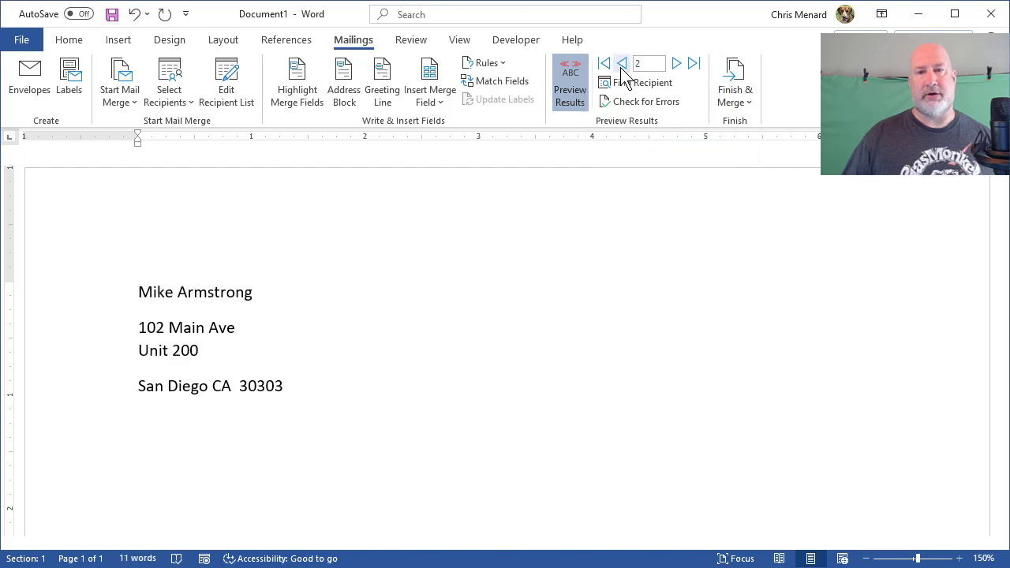
click(623, 65)
click(676, 63)
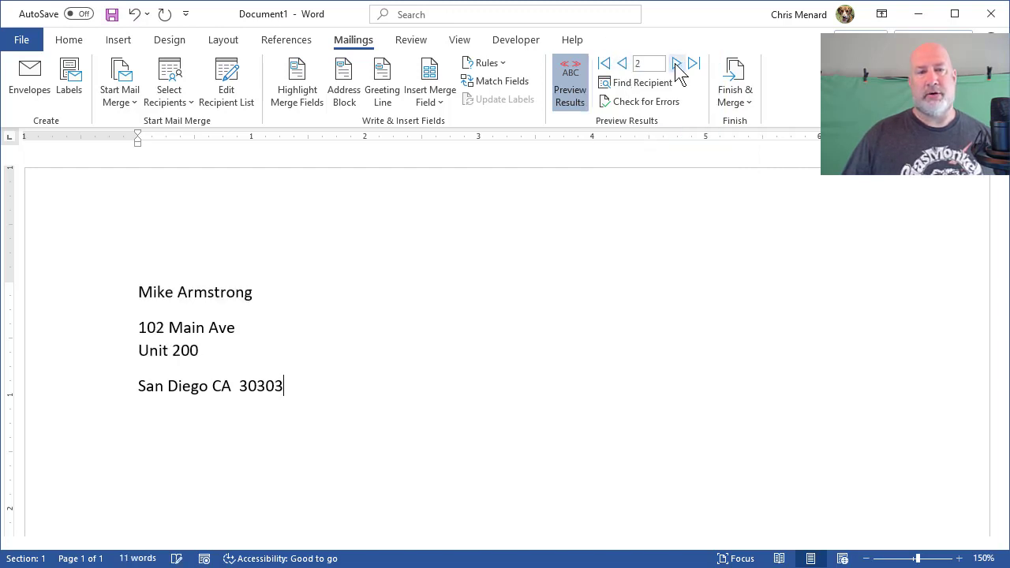
click(676, 63)
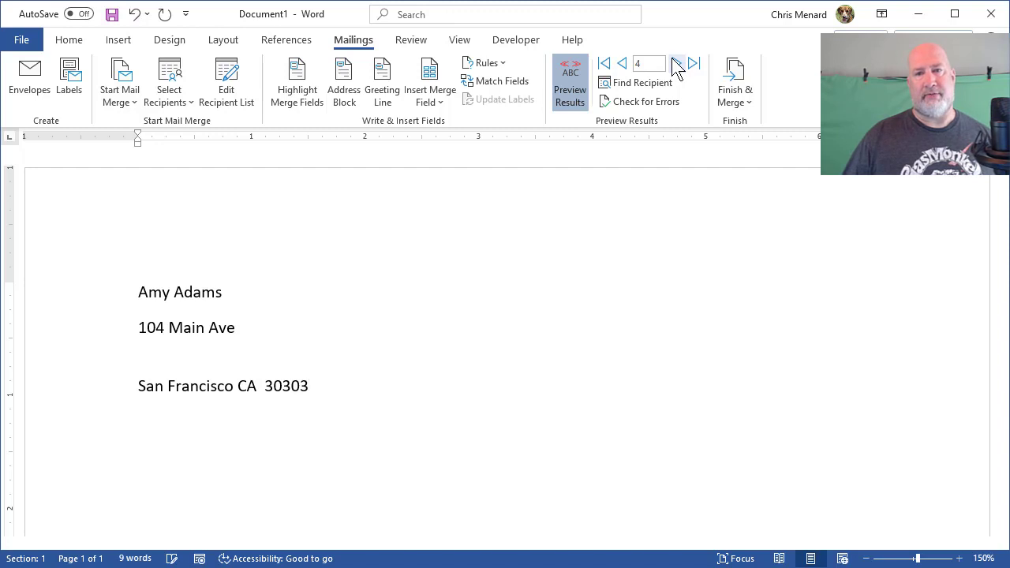
click(676, 63)
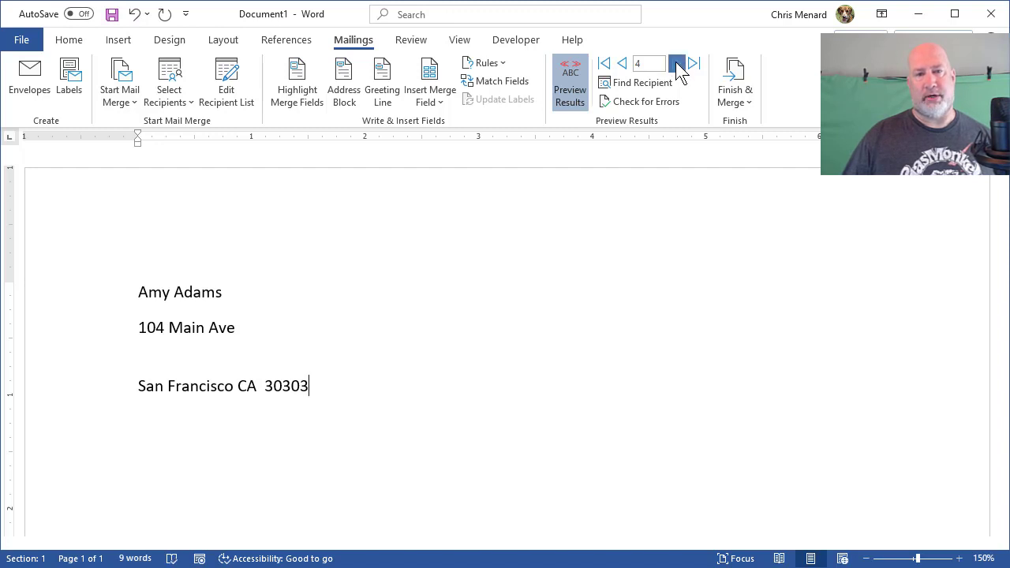
click(622, 64)
click(622, 65)
drag(90, 288, 85, 399)
With the whole address selected, set Spacing After to 0 pt in the Paragraph dialog.
click(69, 40)
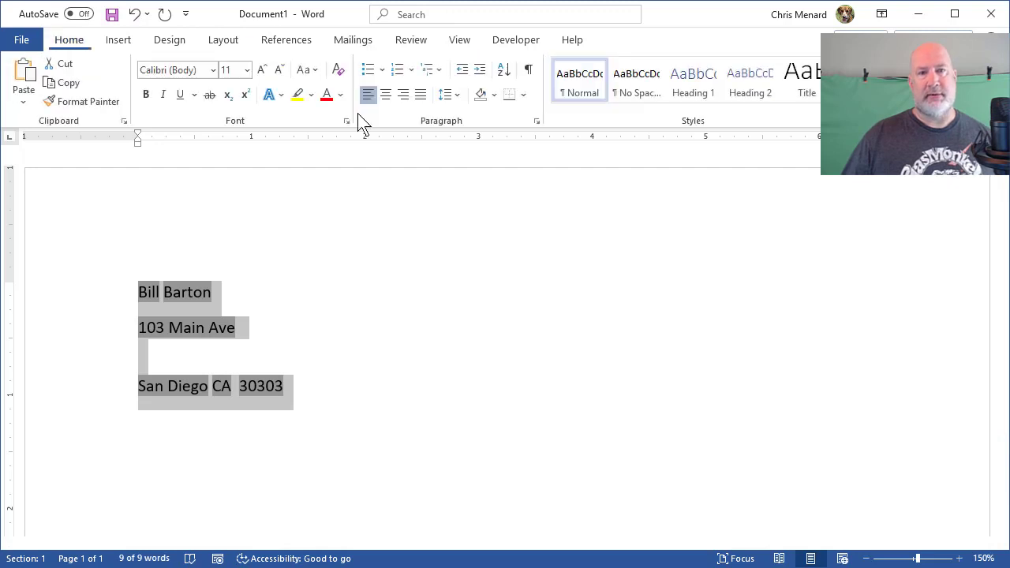
click(538, 121)
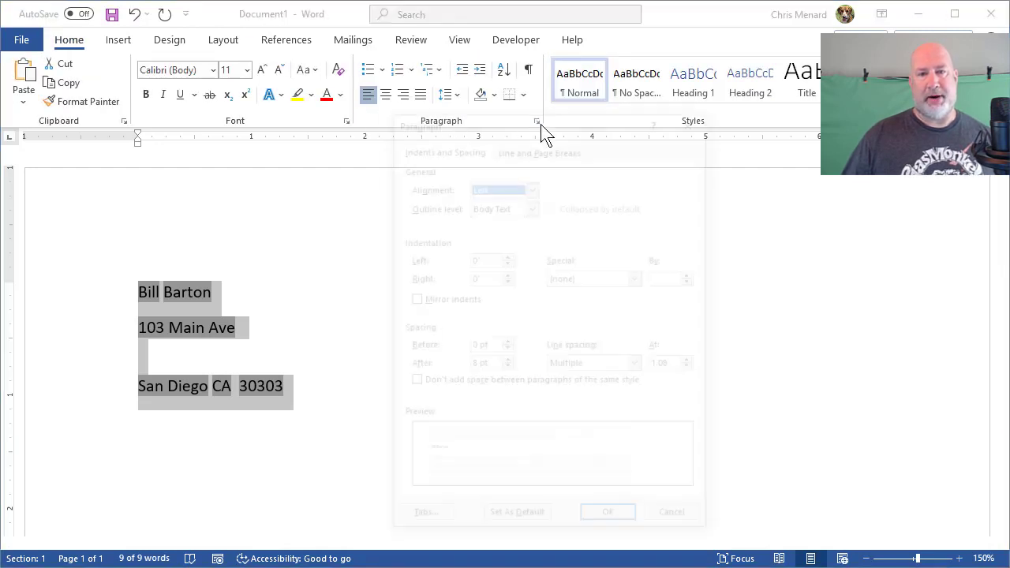
click(507, 369)
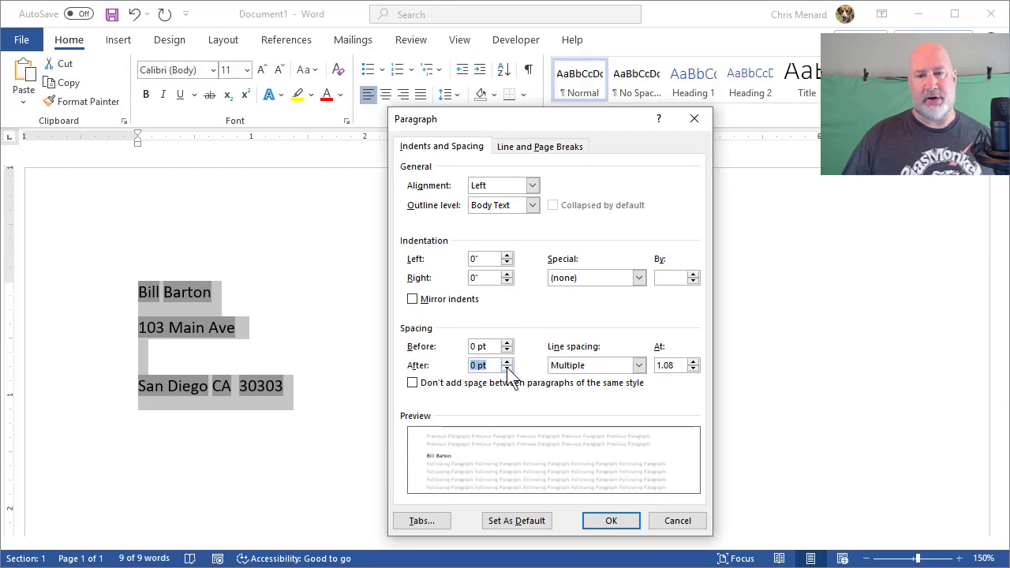
double_click(479, 365)
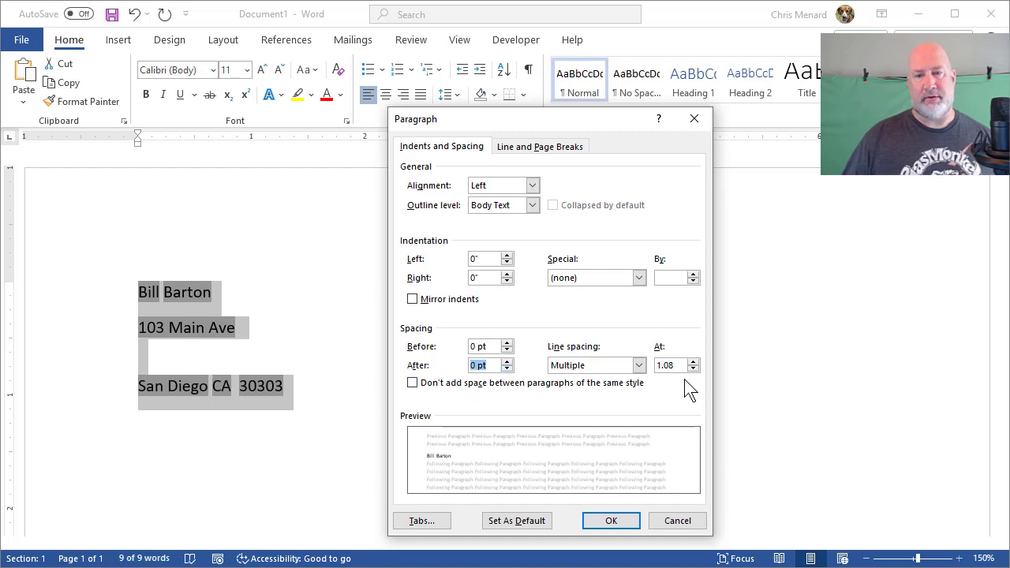
Apply the zero spacing and step back two records to Chris Menard's compact address.
click(611, 520)
click(615, 229)
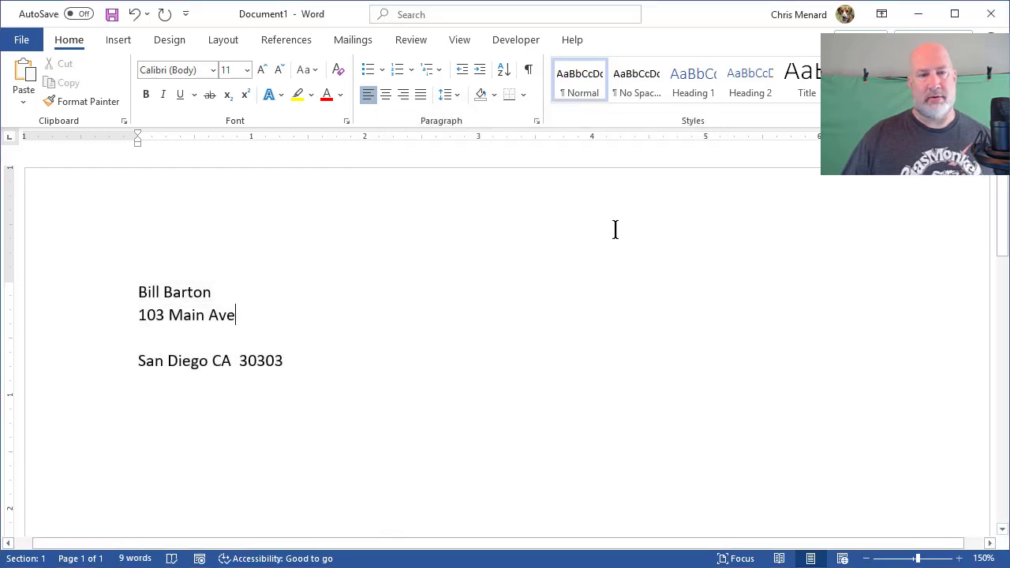
click(354, 40)
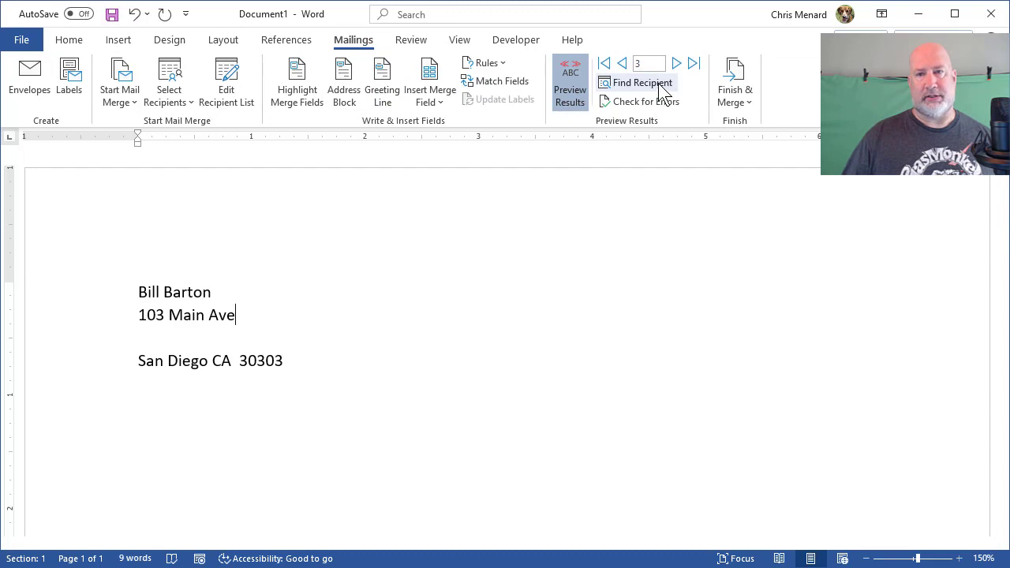
click(622, 64)
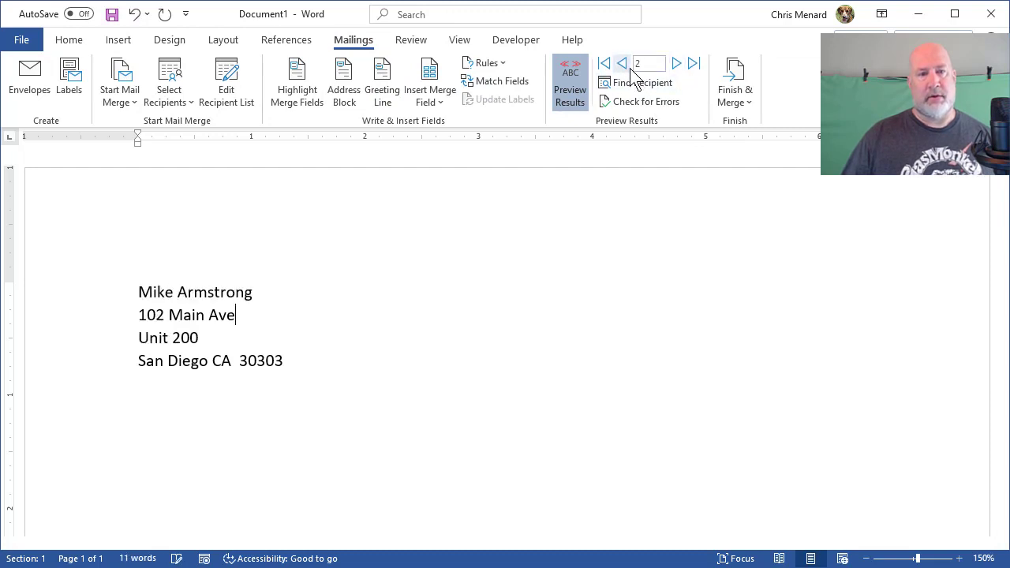
click(622, 63)
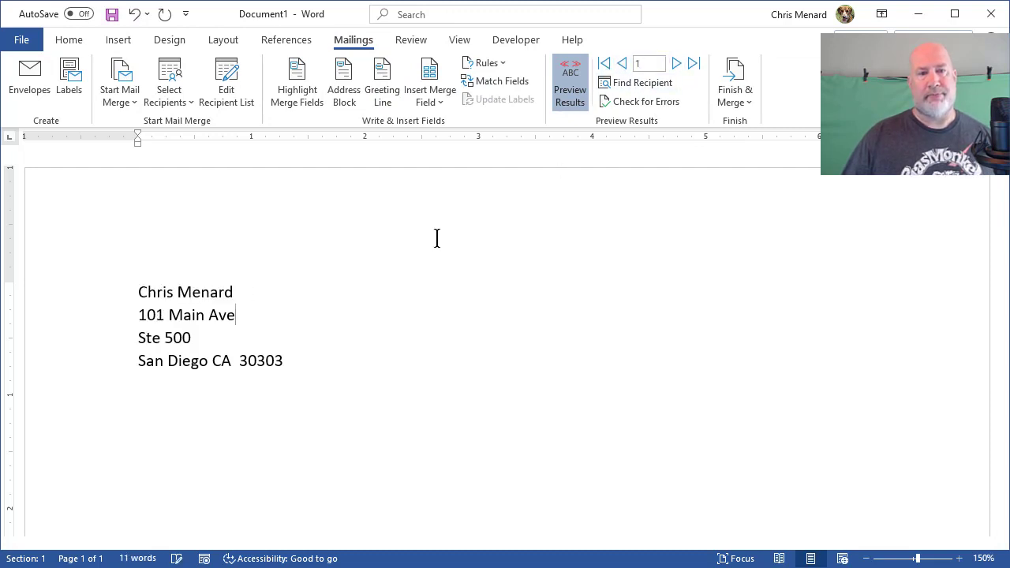